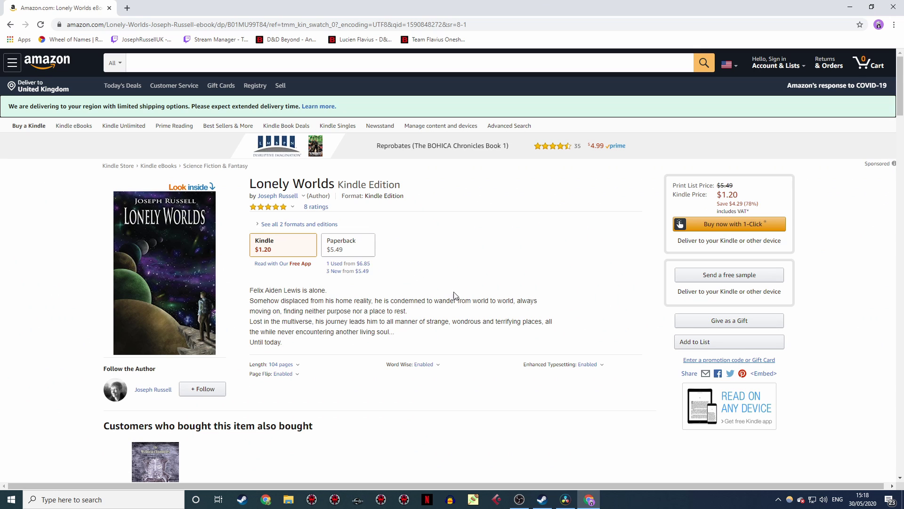
Switch the Lonely Worlds listing from Kindle to the Paperback edition
left_click(349, 244)
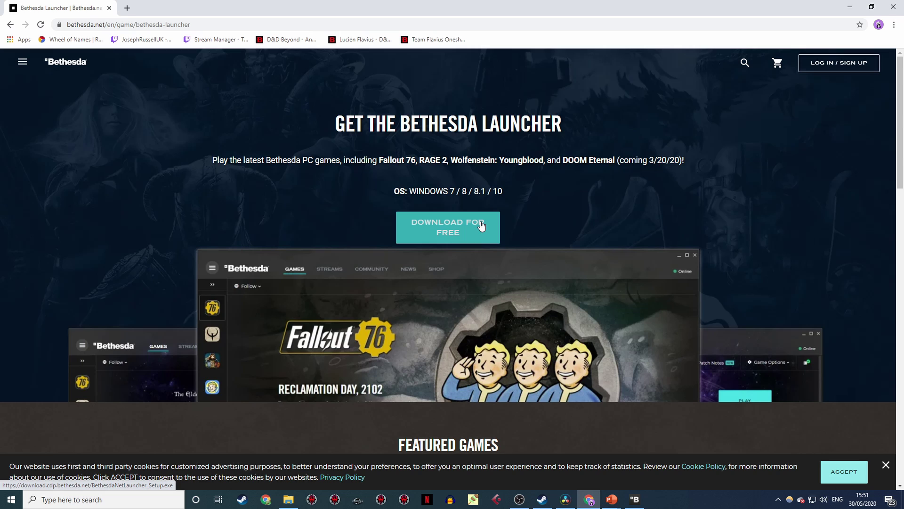
Download the free Bethesda Launcher installer from bethesda.net
left_click(480, 223)
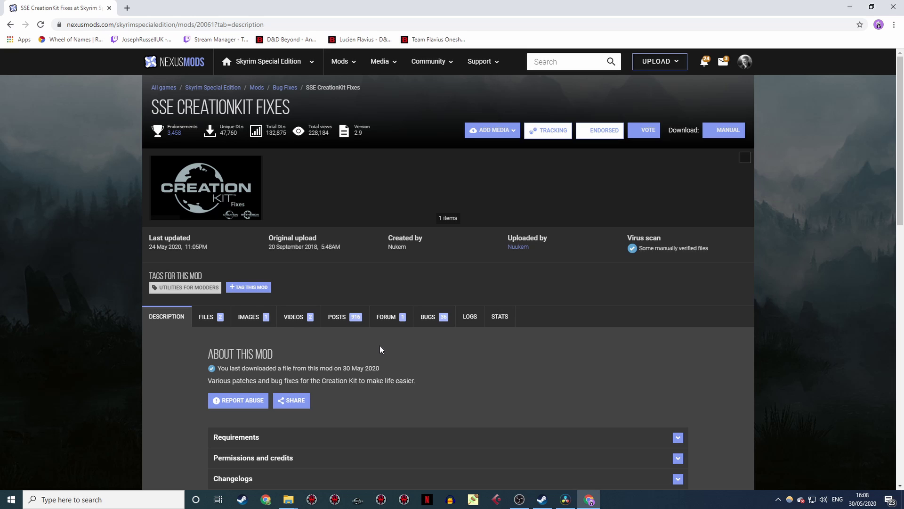
Read through the SSE CreationKit Fixes changelog on the Logs tab
left_click(469, 317)
scroll(708, 361, "down", 10)
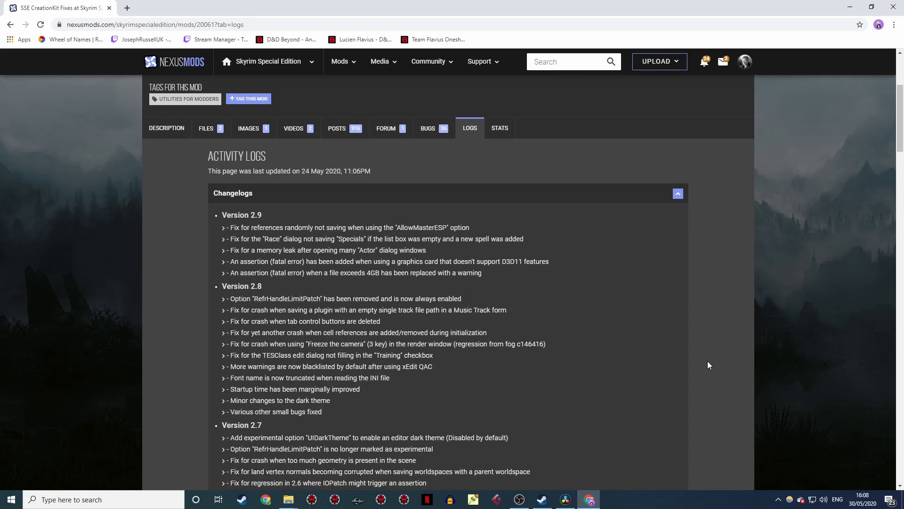
scroll(711, 351, "down", 6)
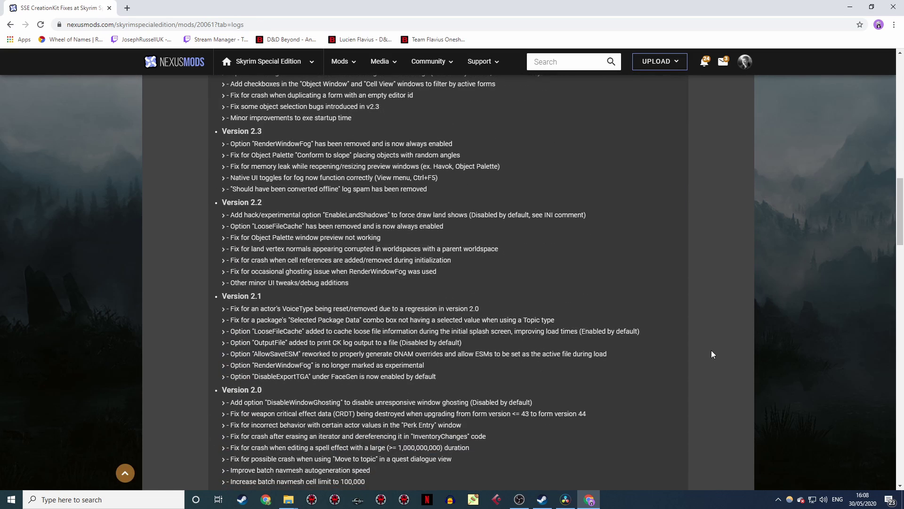
scroll(711, 351, "down", 5)
scroll(711, 351, "down", 5)
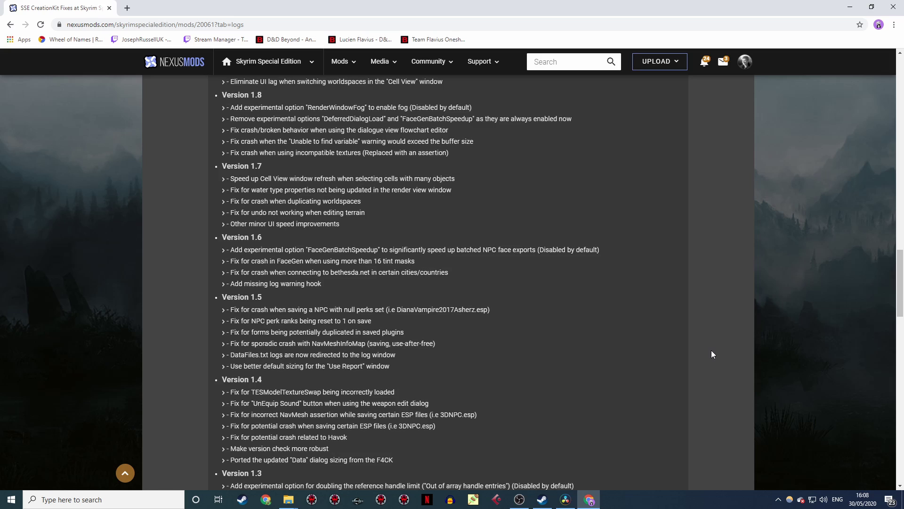
scroll(711, 350, "down", 10)
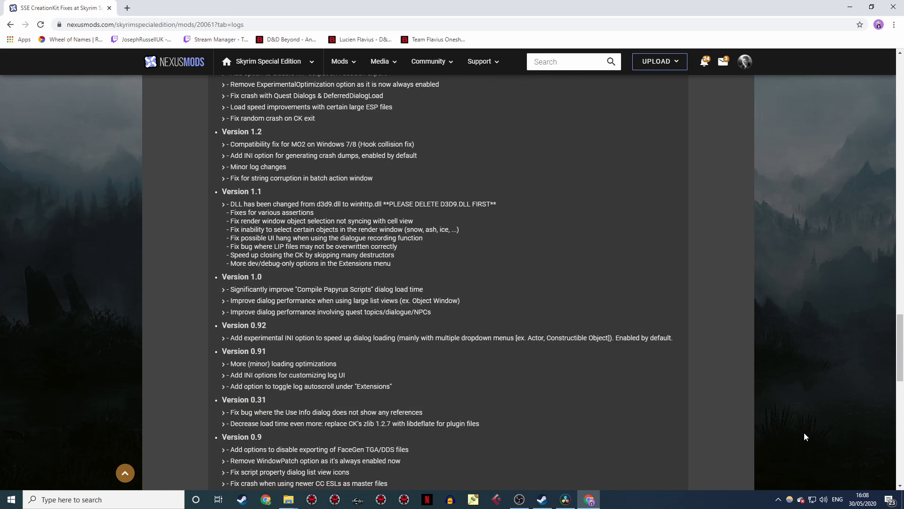
scroll(810, 348, "up", 20)
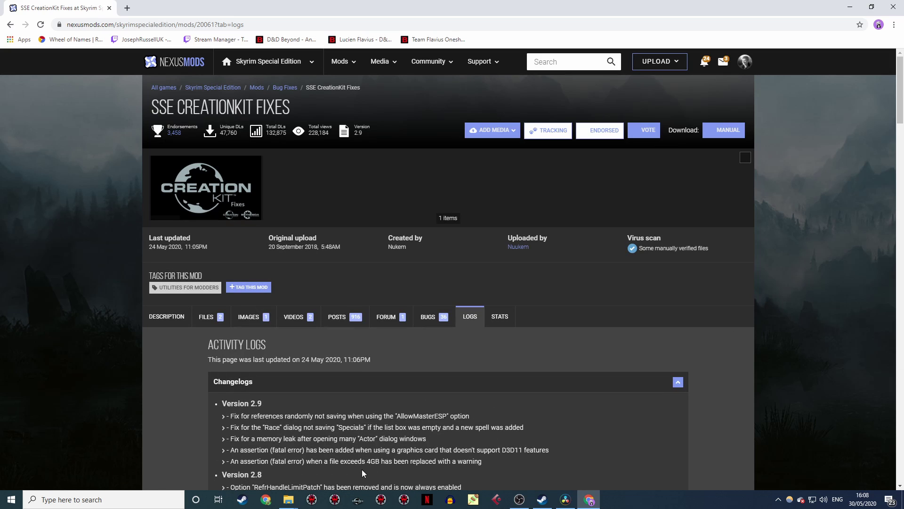
Manually download CK64Fixes Release 2.9 and FaceFXWrapper 0.3, then open the CK64Fixes zip
left_click(205, 317)
scroll(420, 267, "down", 1)
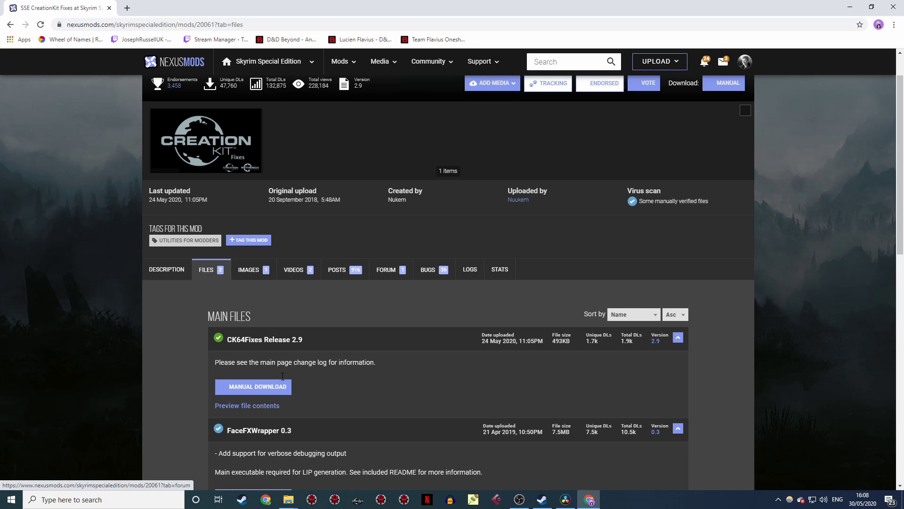
left_click(269, 389)
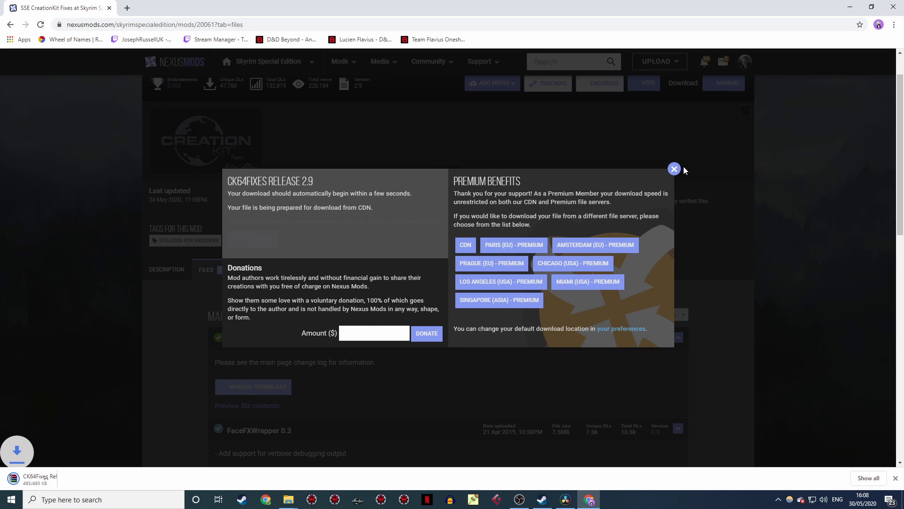
left_click(673, 173)
scroll(514, 325, "down", 2)
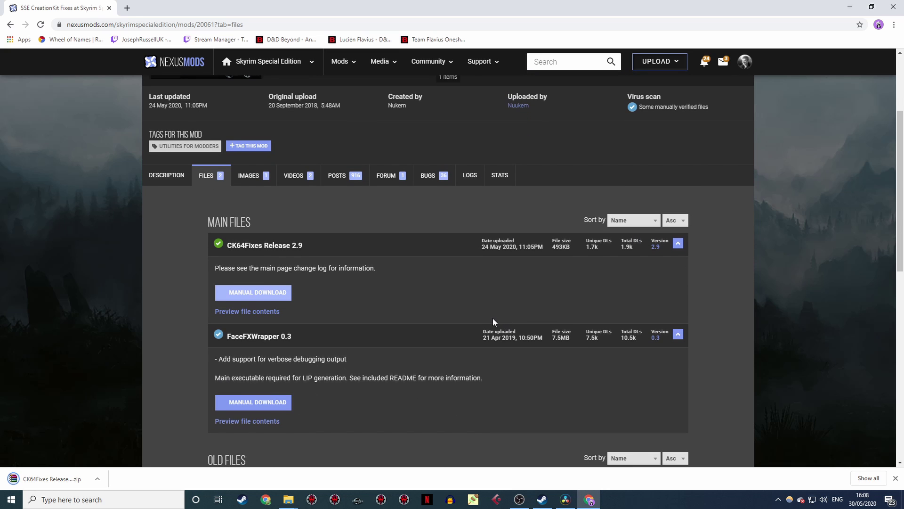
left_click(236, 404)
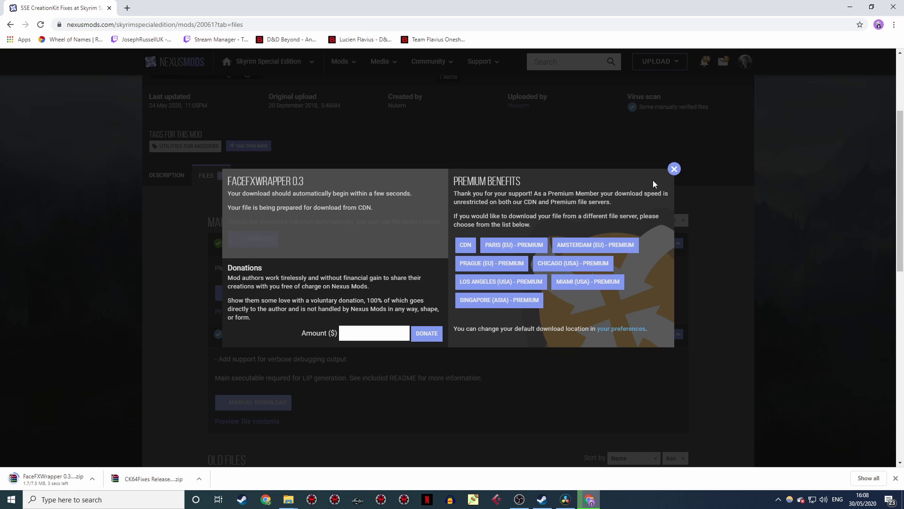
left_click(675, 168)
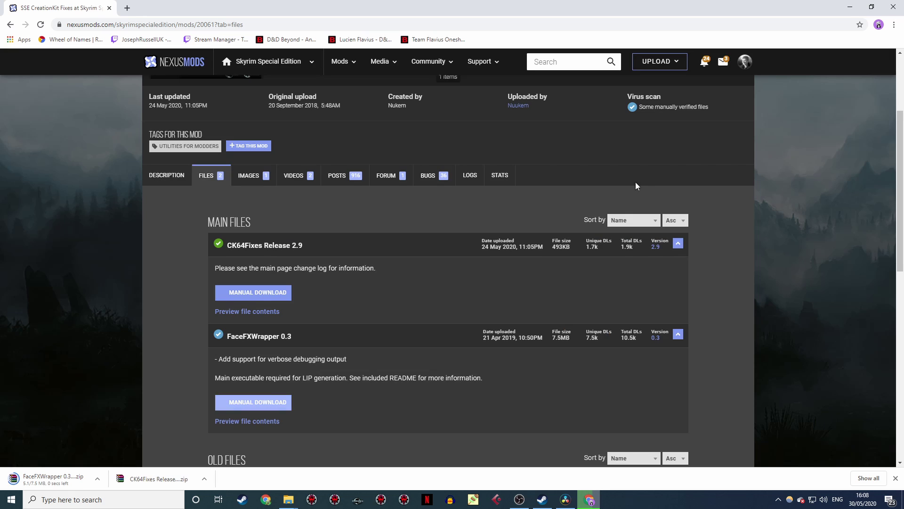
left_click(155, 475)
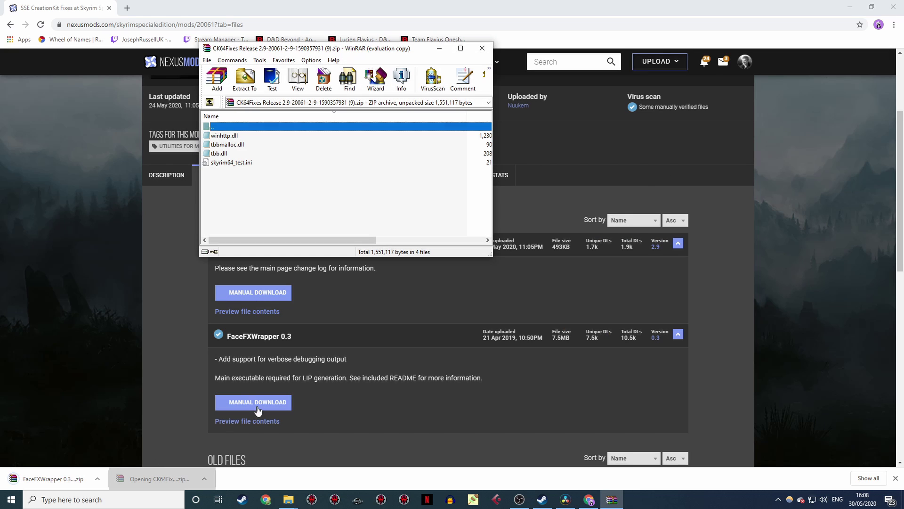
Copy the four CK64Fixes files into the Skyrim Special Edition folder, replacing existing files
left_click(382, 157)
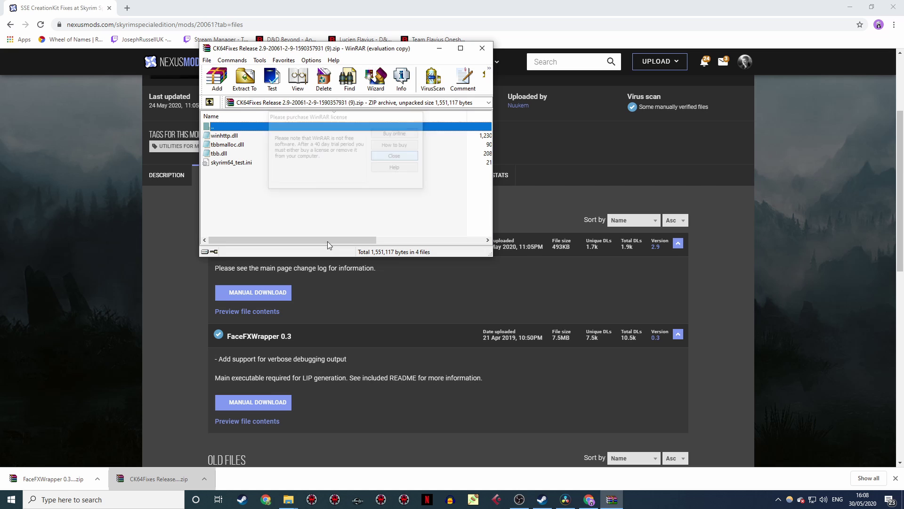
mouse_move(288, 499)
left_click(283, 452)
left_click(250, 138)
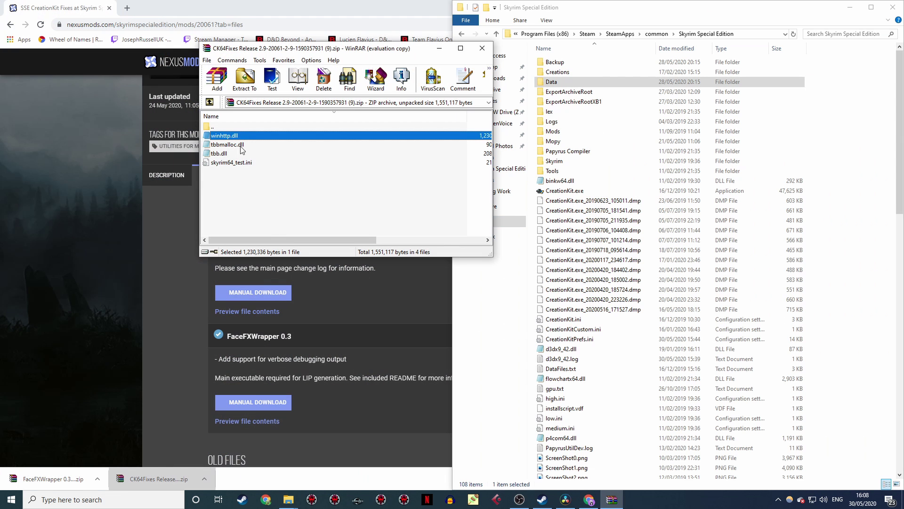
left_click(230, 162, "shift")
left_click_drag(566, 203, 810, 232)
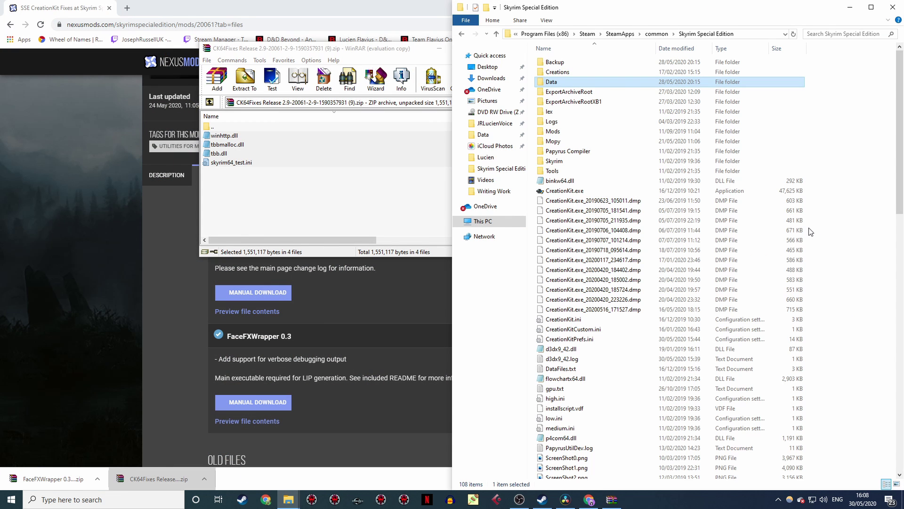
left_click(202, 177)
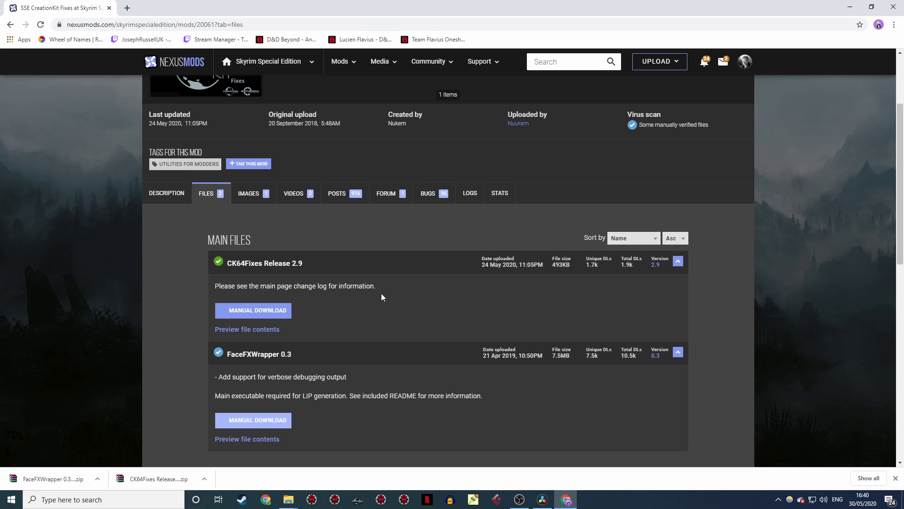
Copy FaceFXWrapper's Tools folder into Skyrim Special Edition, replacing files, then browse Tools\Audio
left_click(53, 481)
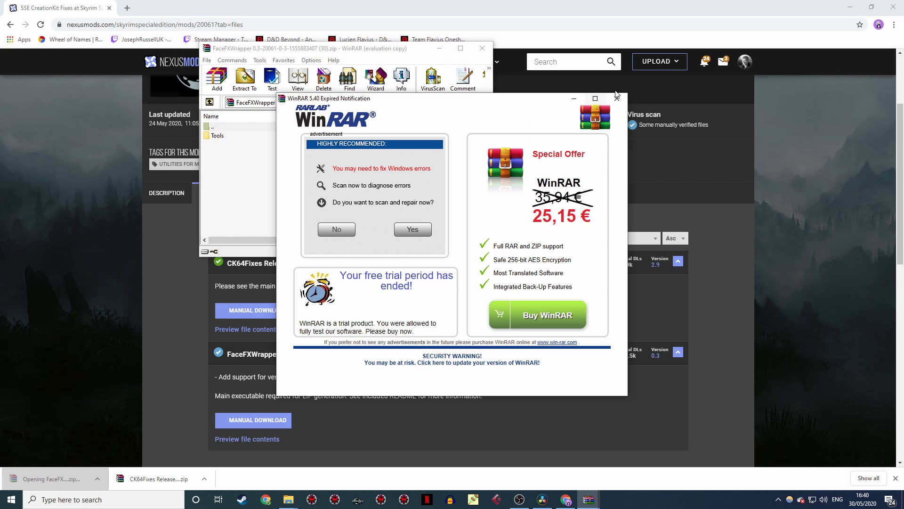
left_click(617, 98)
mouse_move(291, 495)
left_click(261, 456)
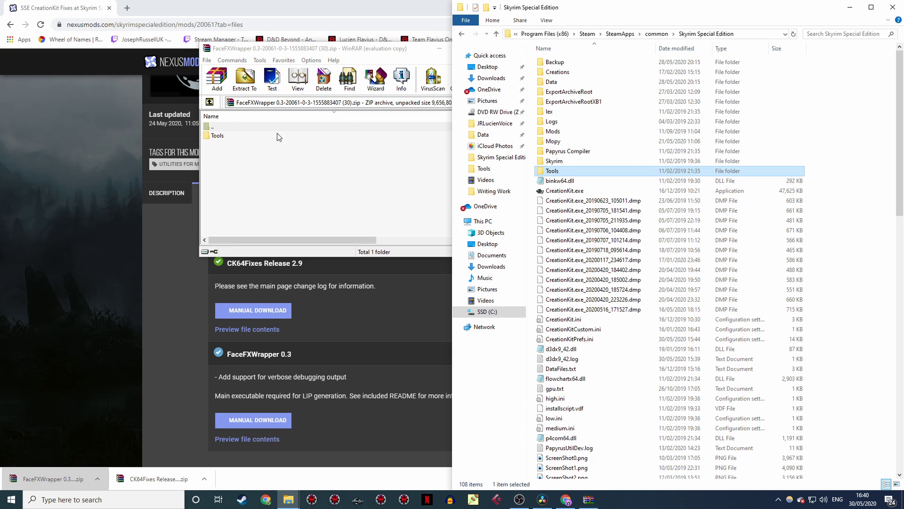
left_click_drag(221, 137, 626, 248)
left_click(438, 177)
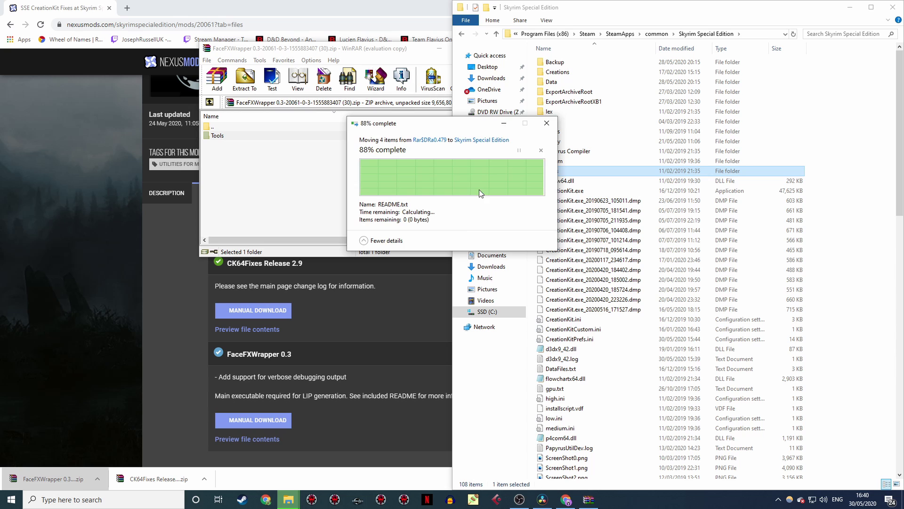
double_click(217, 135)
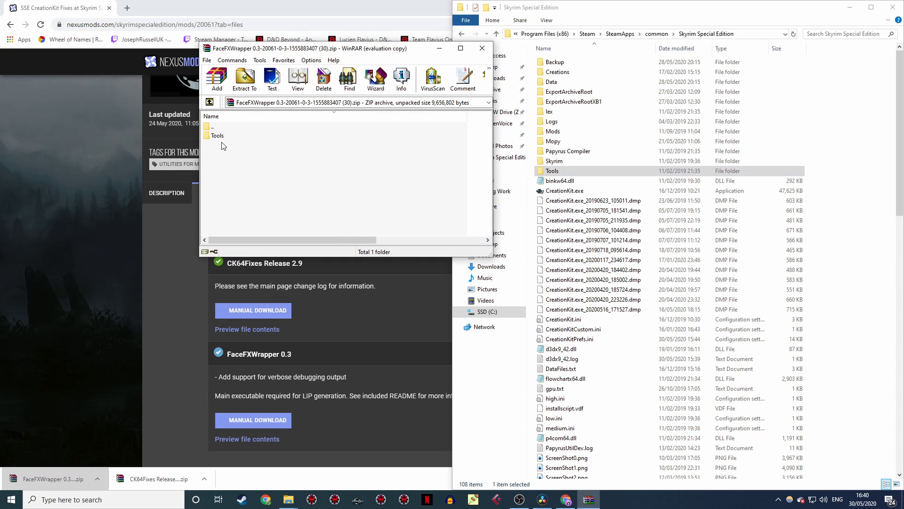
double_click(231, 136)
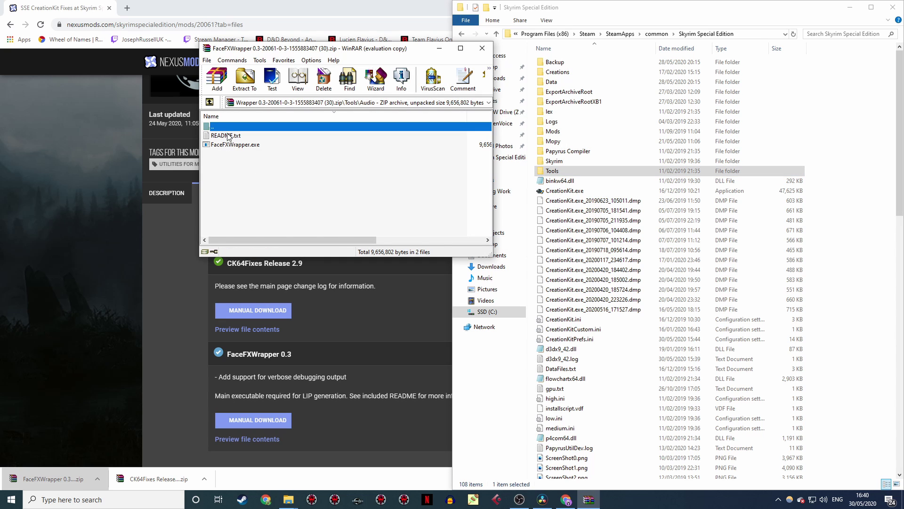
Open the FaceFXWrapper README.txt in Notepad to check its requirements
double_click(225, 137)
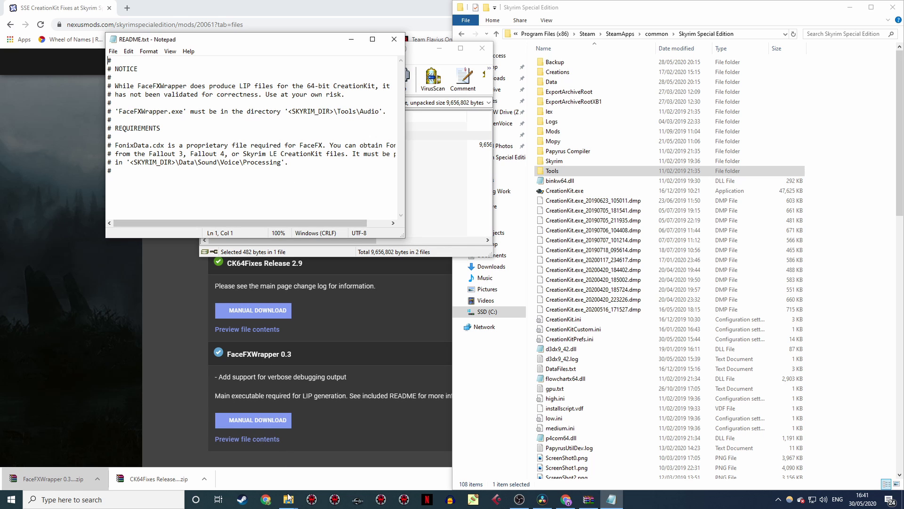
Navigate the original skyrim folder down to Data\Sound\Voice\Processing, where FonixData.cdf is
mouse_move(289, 498)
left_click(318, 478)
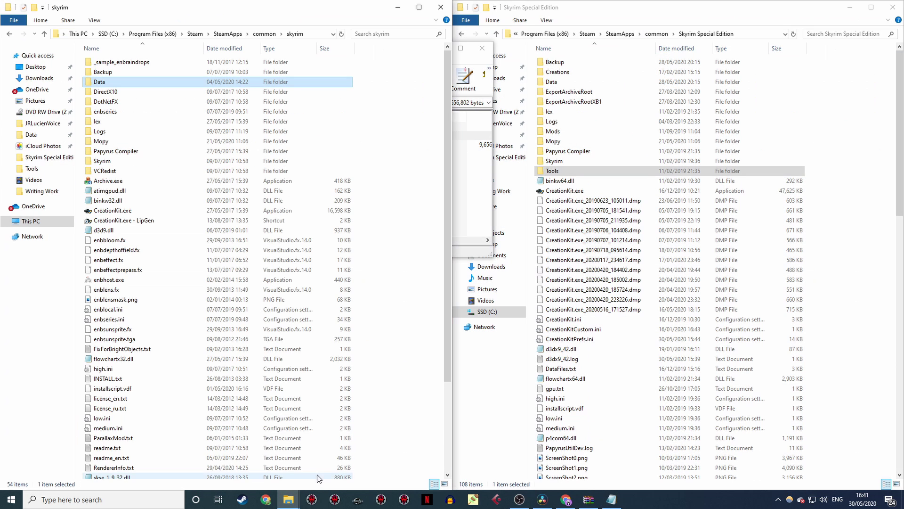
double_click(102, 83)
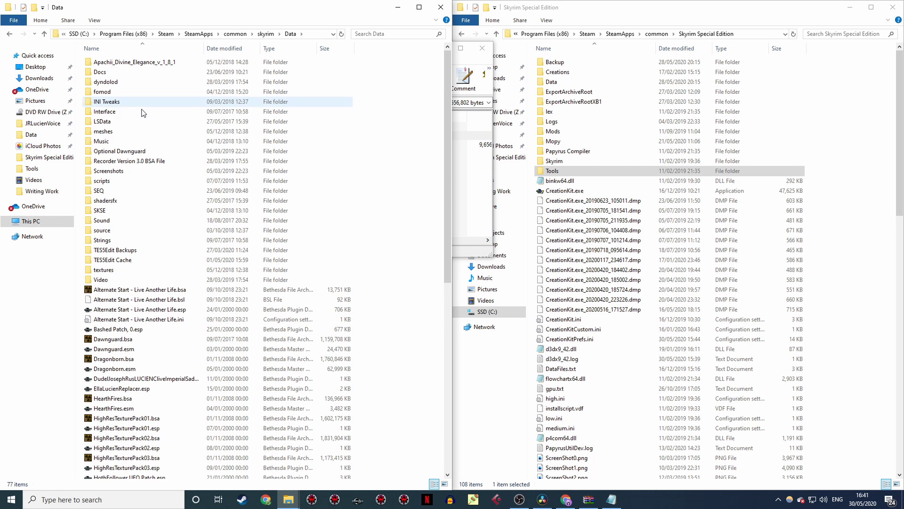
double_click(108, 218)
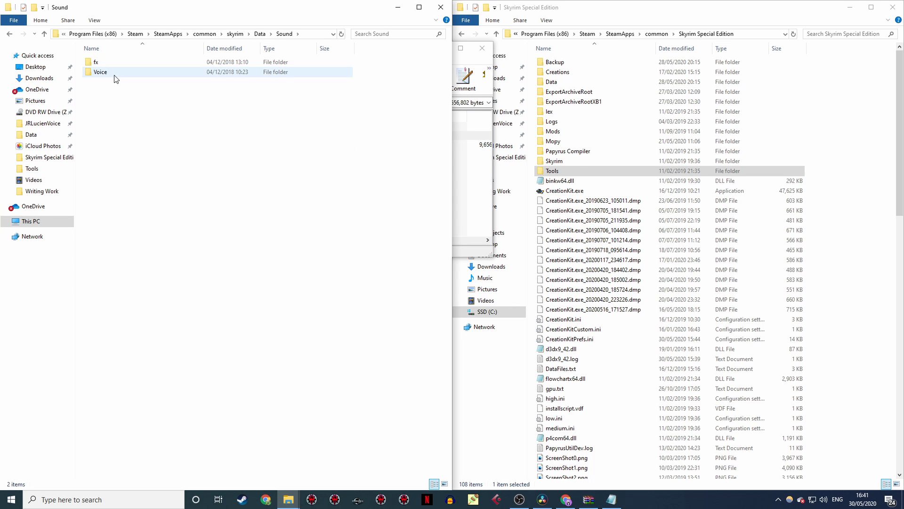
double_click(115, 74)
double_click(126, 164)
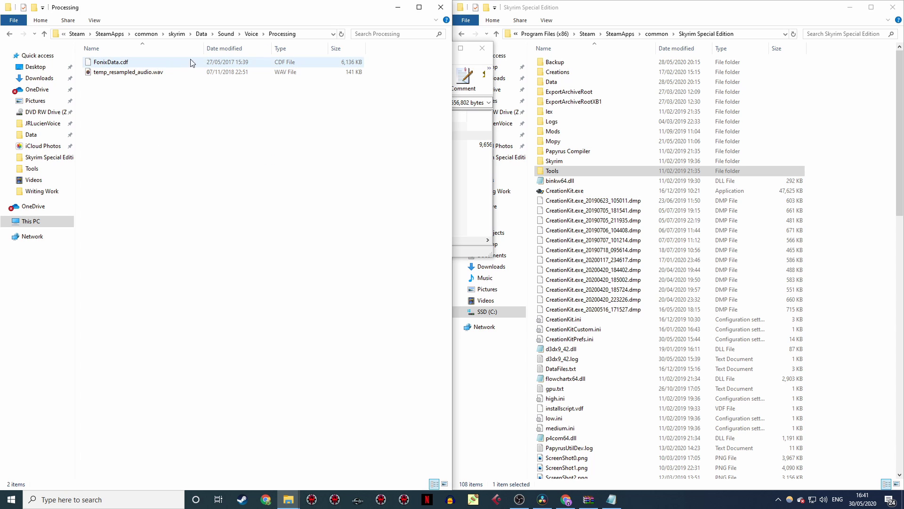
Open Skyrim Special Edition's Data\sound\voice and drag the old Processing folder in, replacing files
left_click(253, 35)
left_click(575, 82)
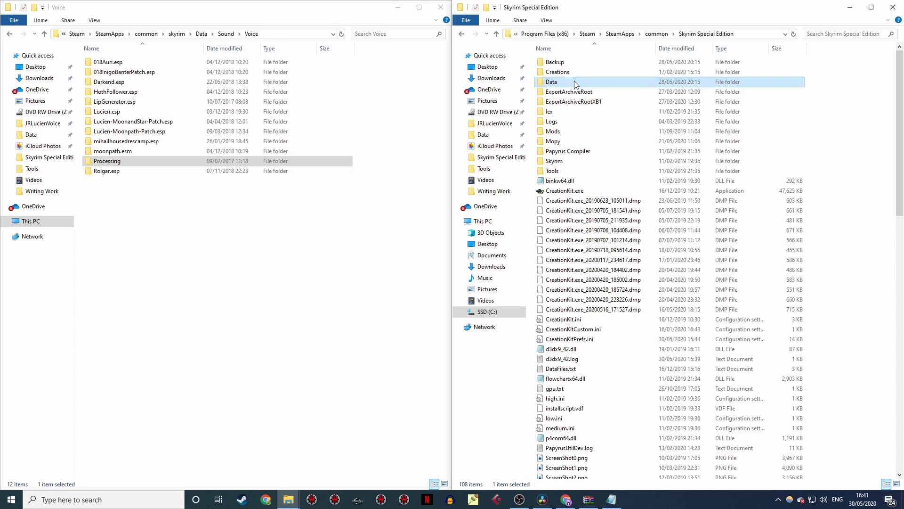
double_click(574, 82)
left_click(571, 301)
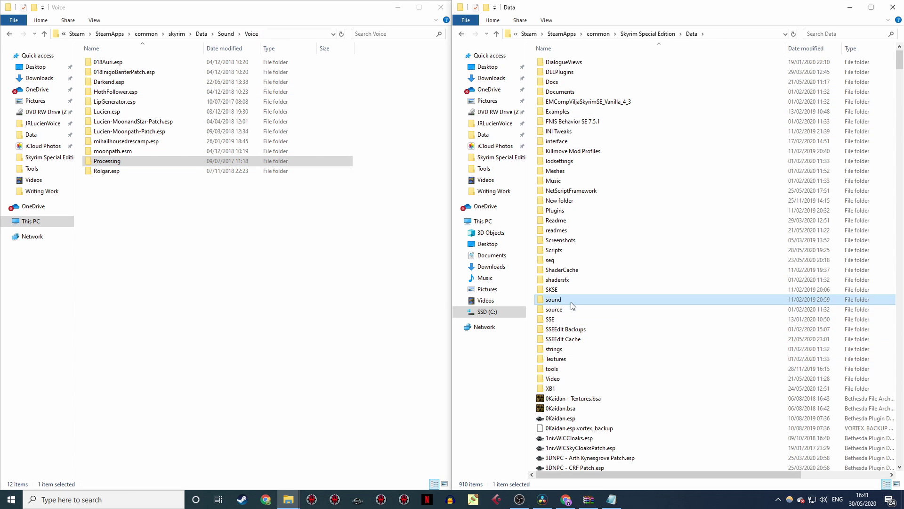
double_click(572, 306)
left_click(567, 82)
double_click(570, 83)
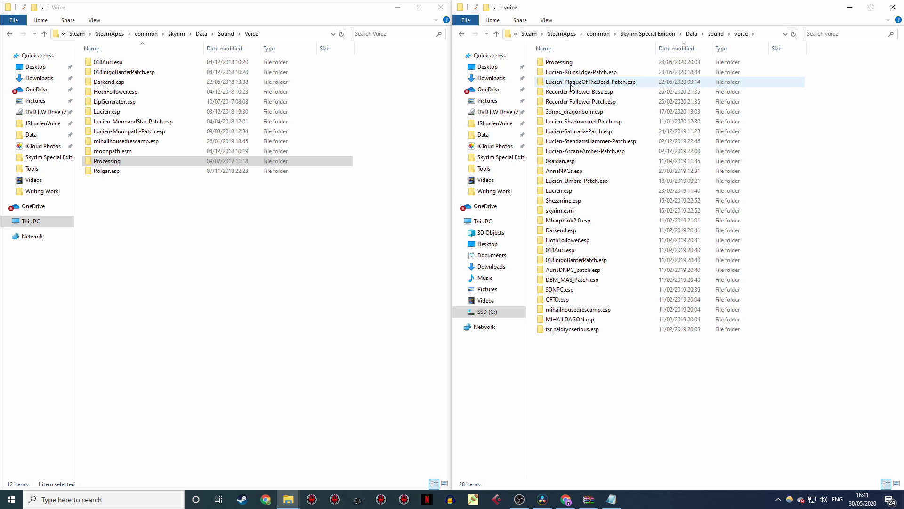
left_click(115, 163)
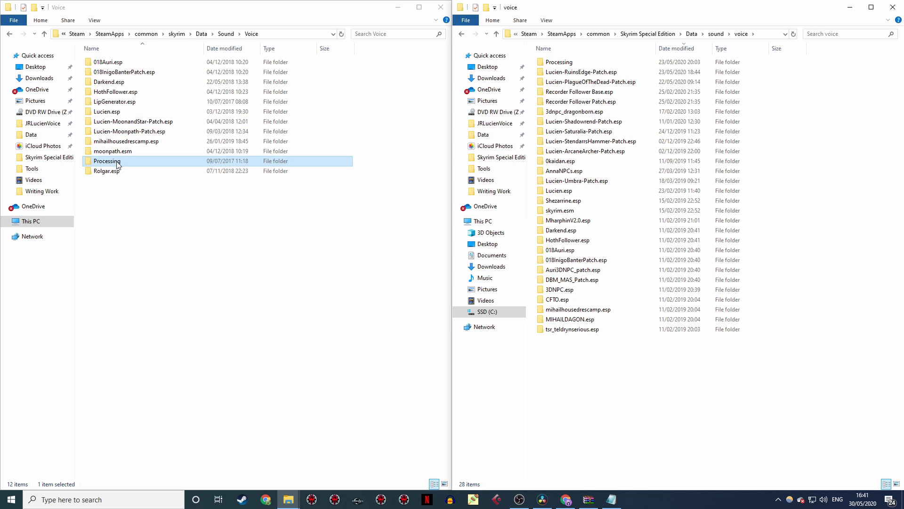
left_click_drag(117, 164, 602, 365)
left_click(437, 183)
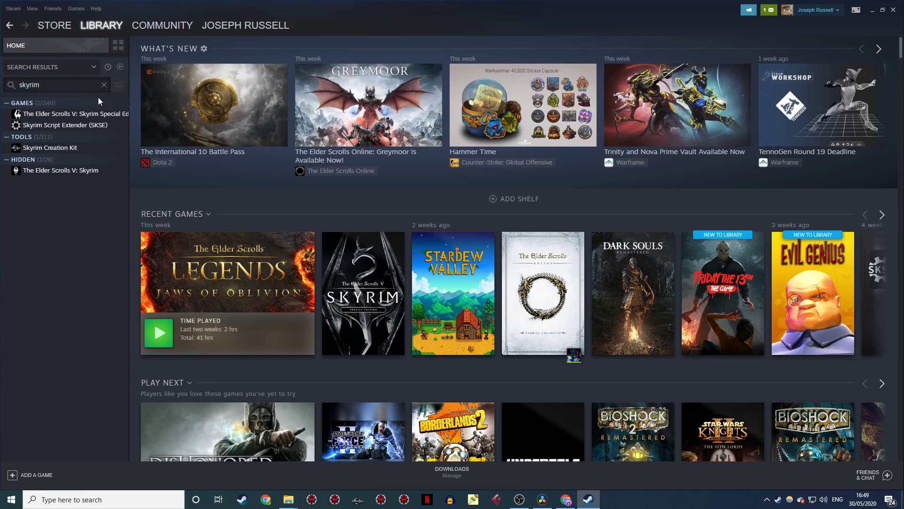
Select Skyrim Creation Kit in the Steam library and launch it
left_click(53, 148)
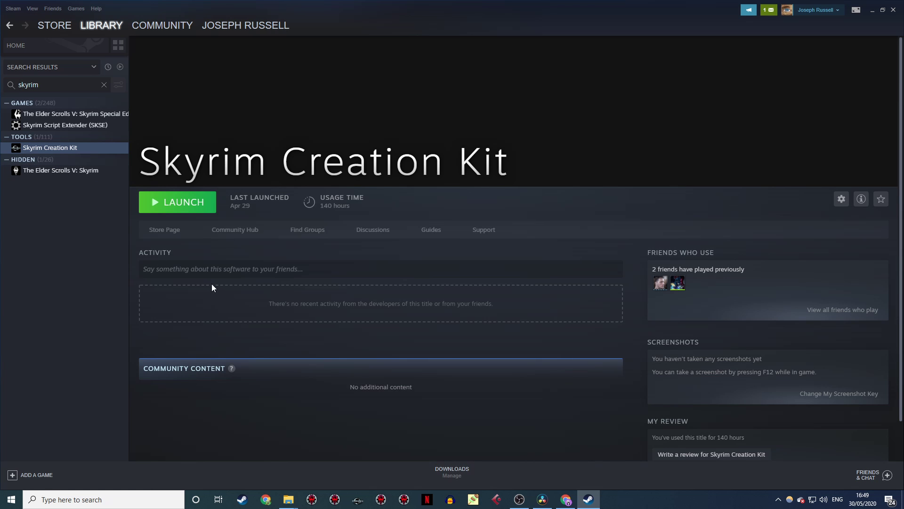
left_click(199, 201)
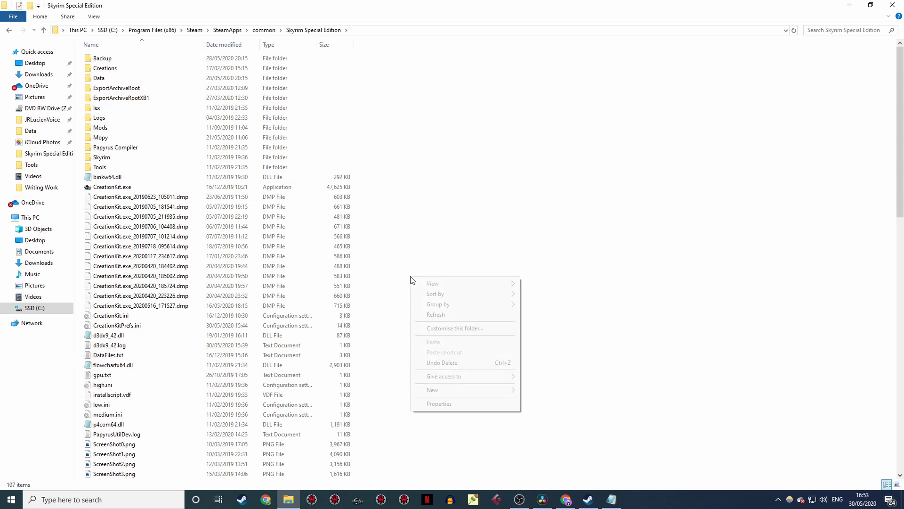
Create a new text document in Skyrim Special Edition named CreationKitCustom.ini
mouse_move(422, 390)
left_click(548, 364)
type("CreationKit.txt")
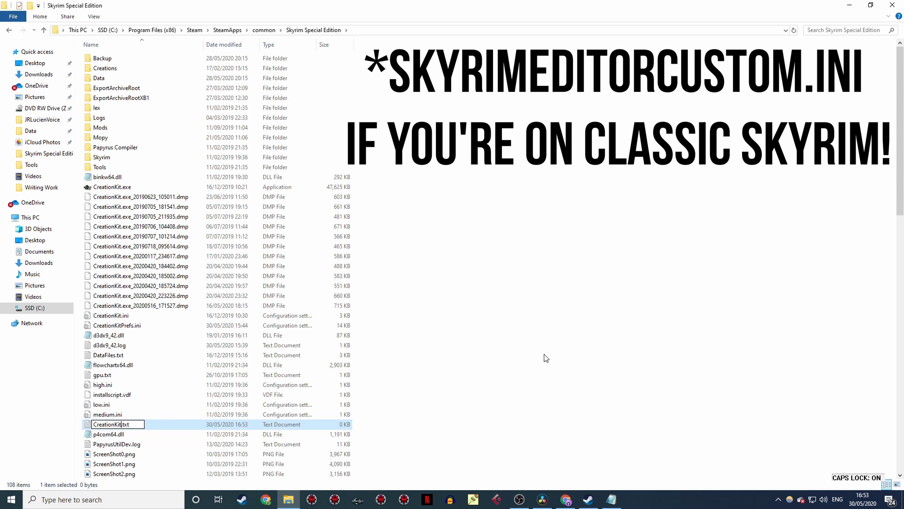
key("Caps_Lock")
type("Custom")
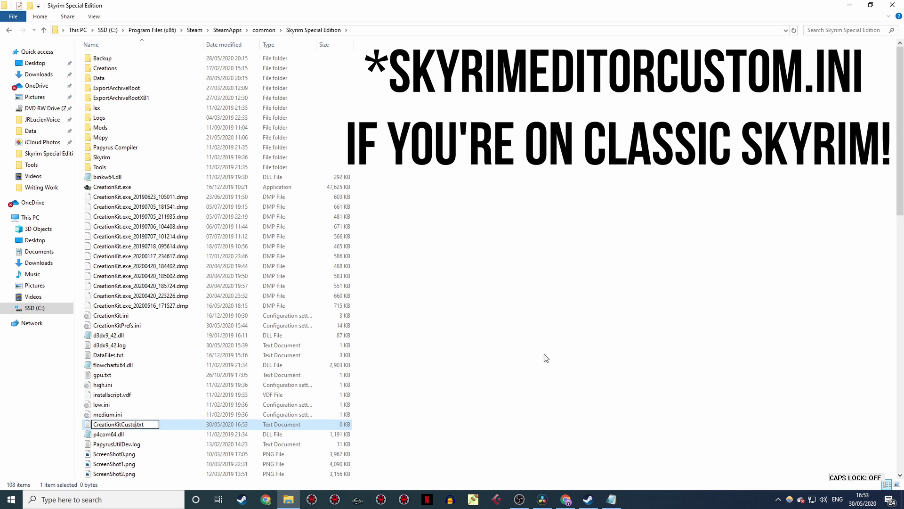
type(".ini")
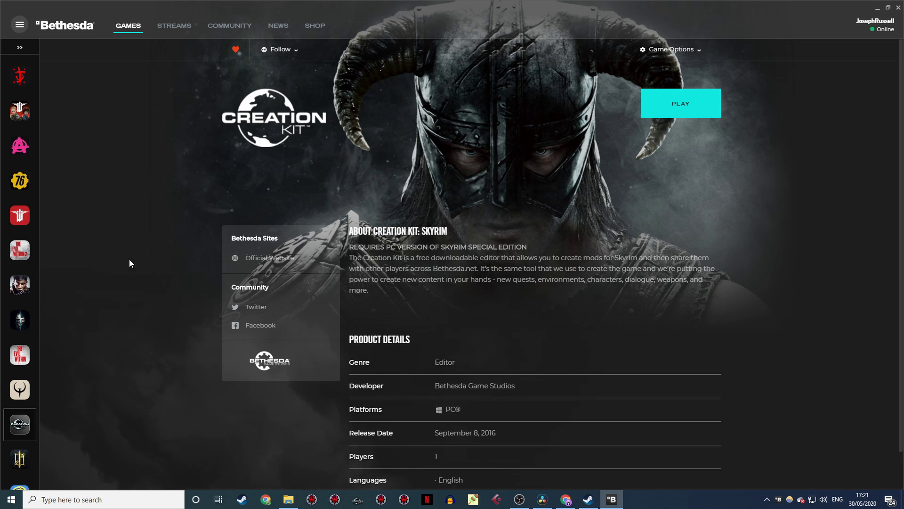
Launch the Creation Kit with PLAY on its Bethesda.net Launcher page
left_click(681, 109)
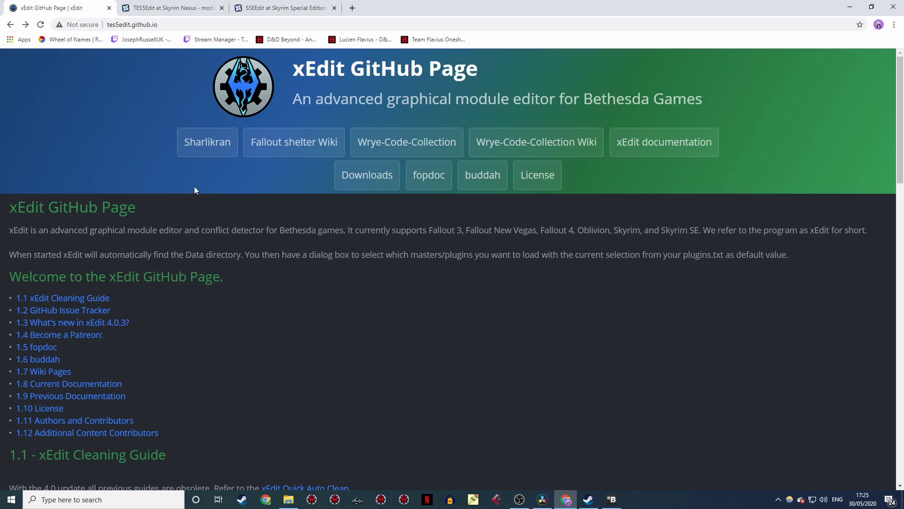
Start the manual download of the SSEEdit 4.0.3 main file from its Nexus Mods Files list
left_click(177, 4)
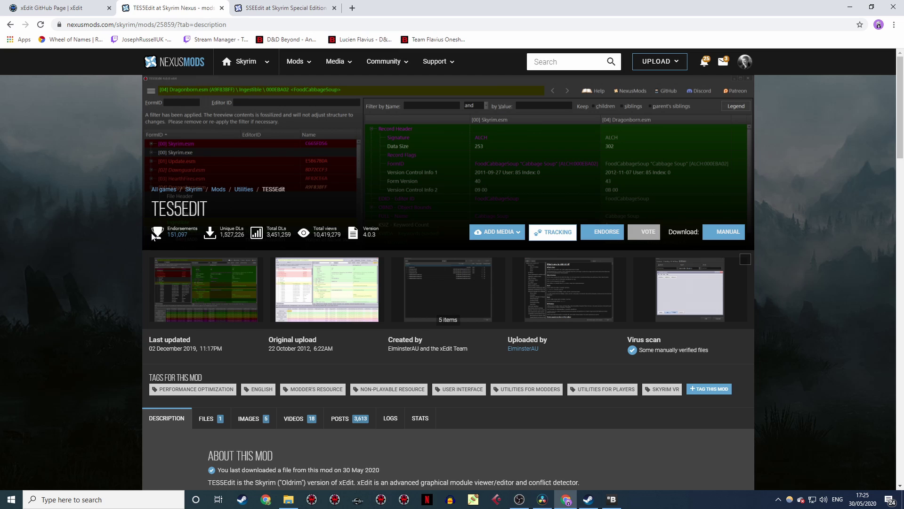
left_click(288, 8)
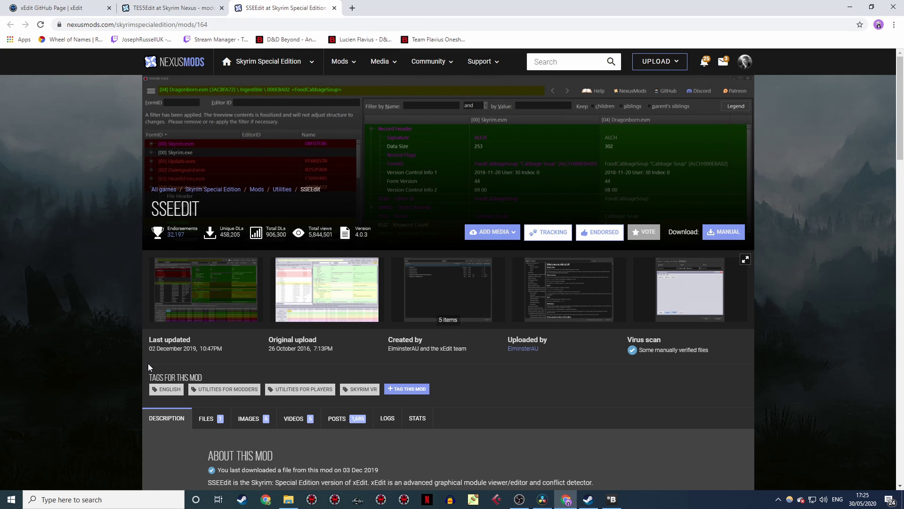
left_click(218, 418)
scroll(188, 386, "down", 4)
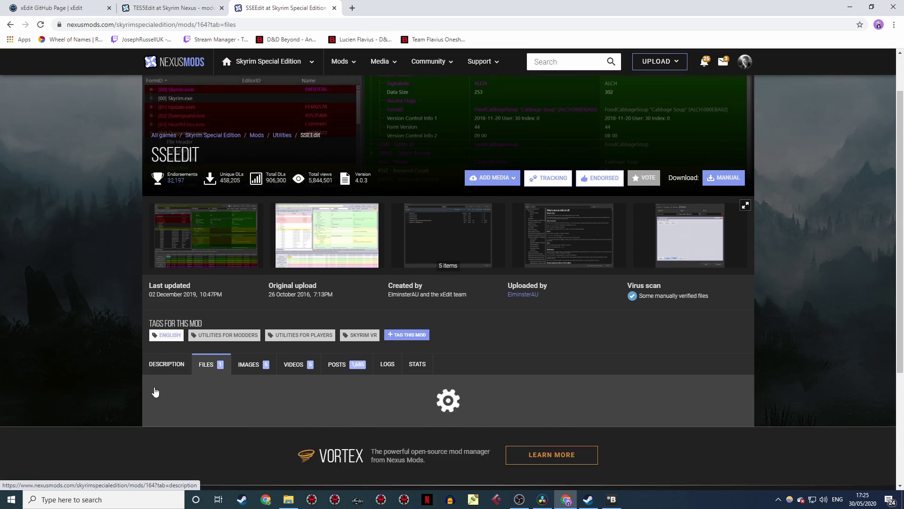
left_click(252, 338)
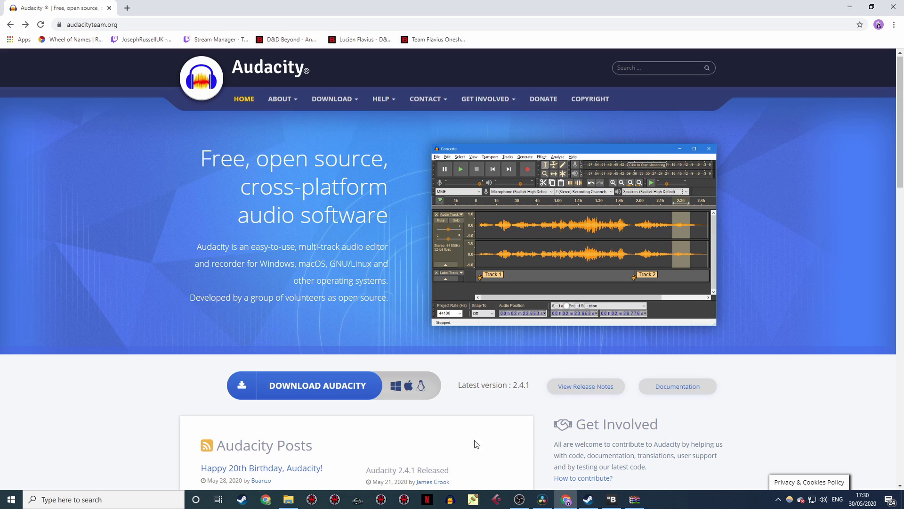
Download the Audacity 2.4.1 Windows installer via the Windows download page and FossHub
left_click(281, 379)
left_click(282, 252)
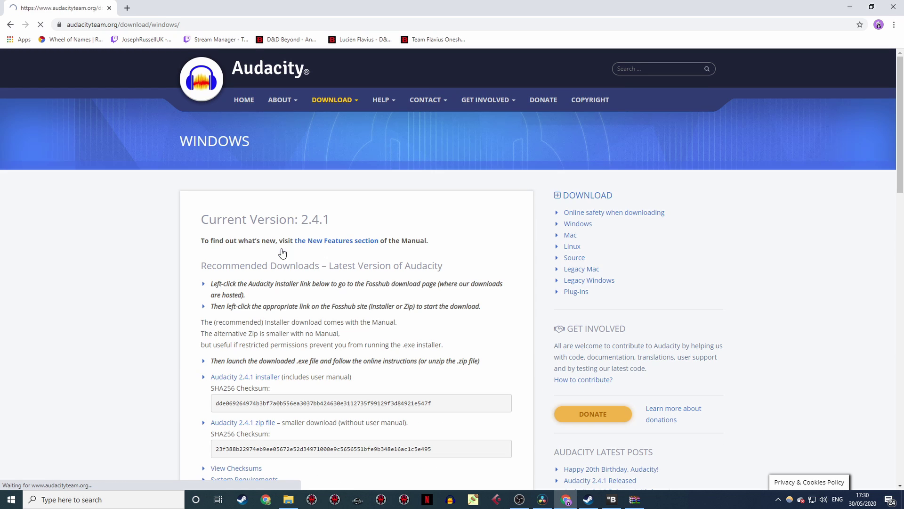
left_click(257, 377)
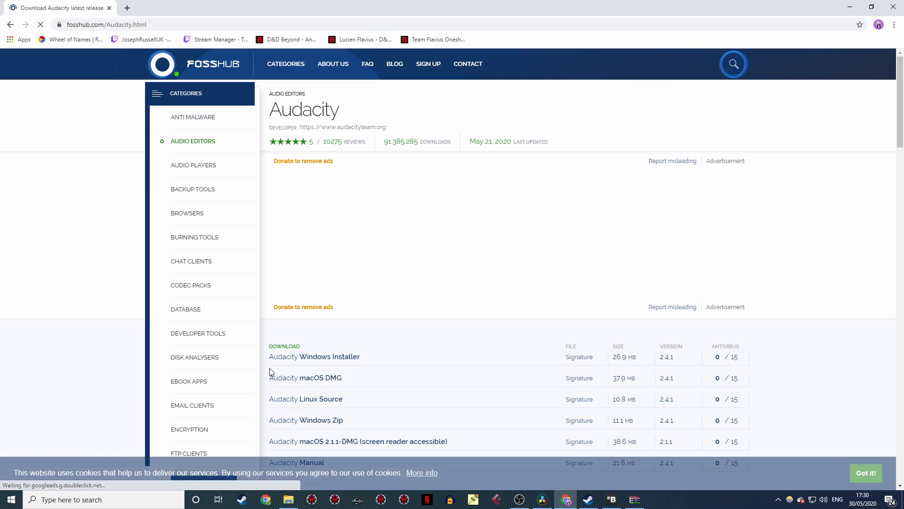
left_click(304, 356)
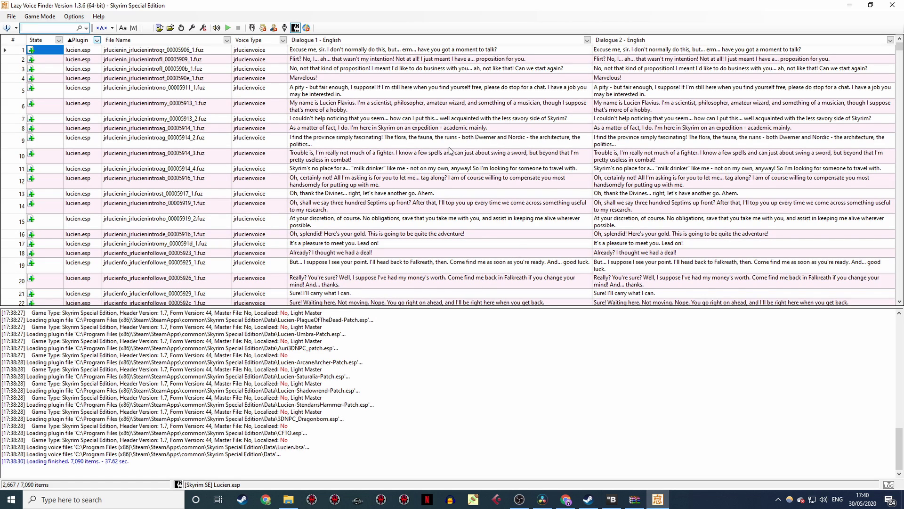
Filter Lazy Voice Finder for 'help' and extract the 'Can I help you?' voice files
type("help")
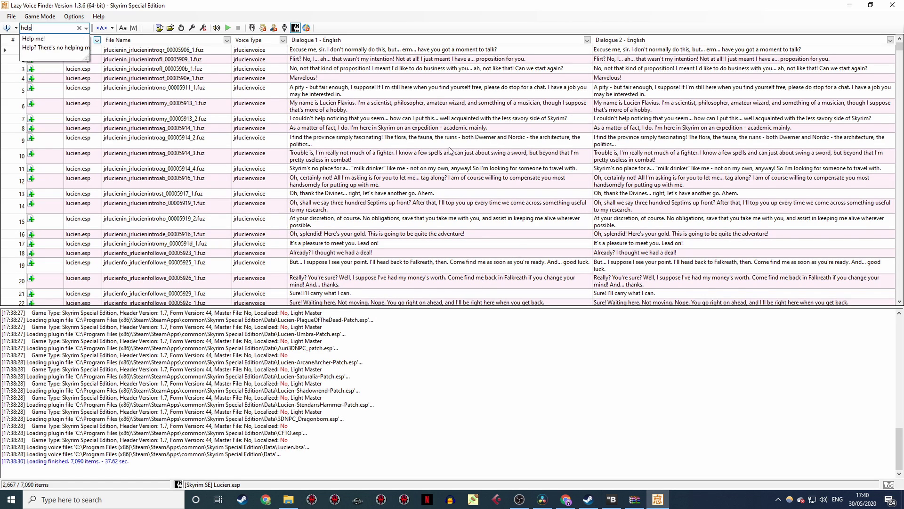
key("Return")
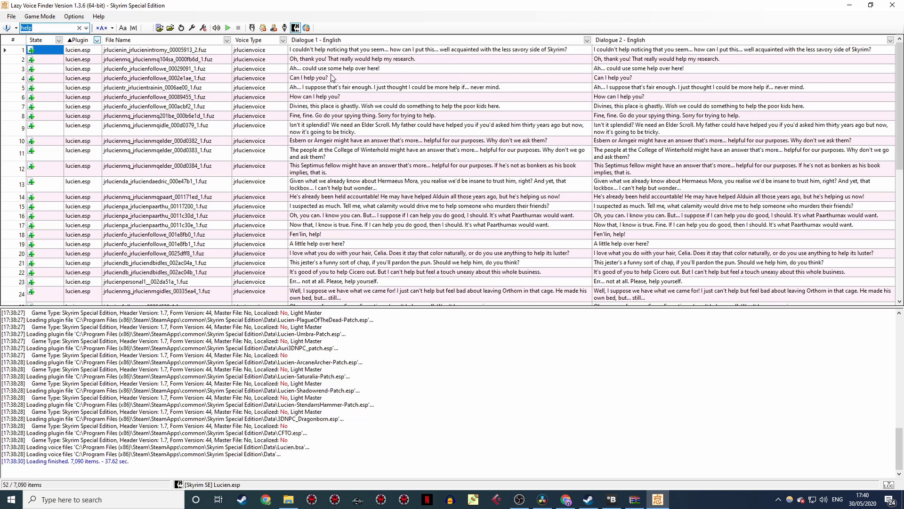
right_click(331, 78)
left_click(389, 105)
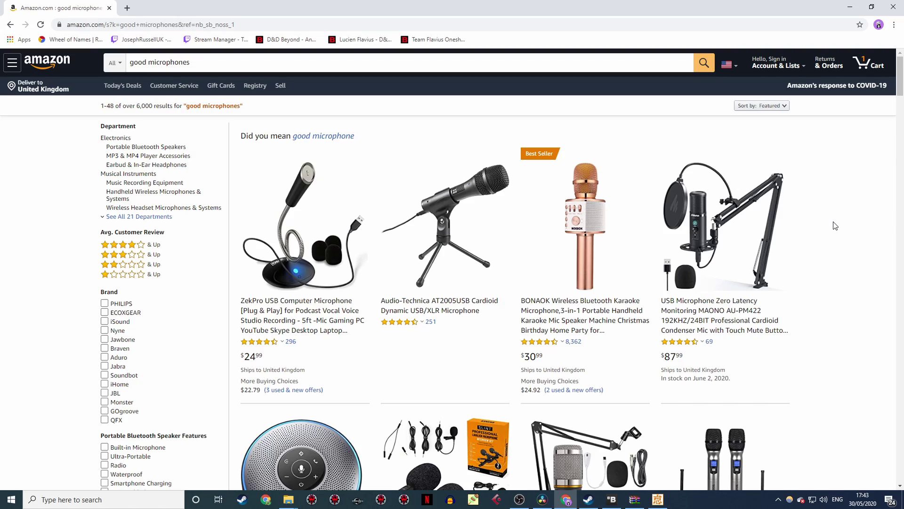
Refine the Amazon search to 'good cheap microphones' and browse the results
scroll(835, 226, "down", 15)
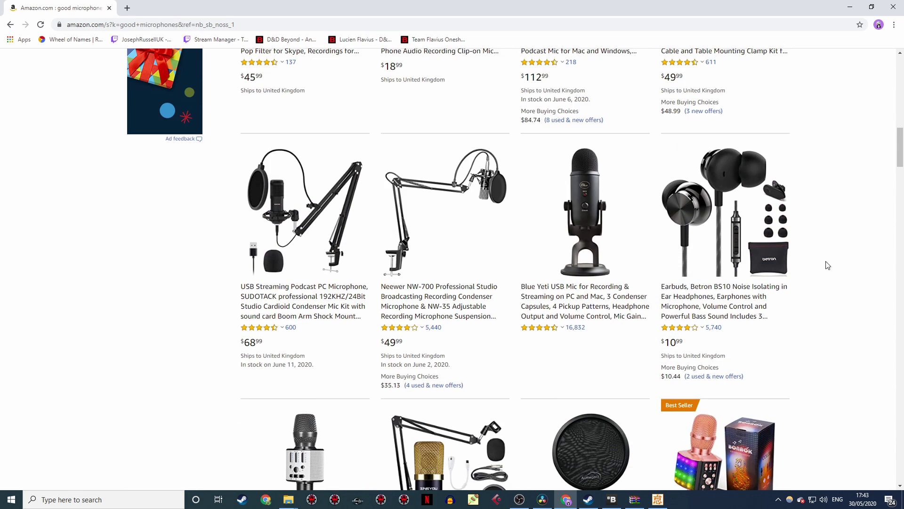
scroll(828, 265, "up", 15)
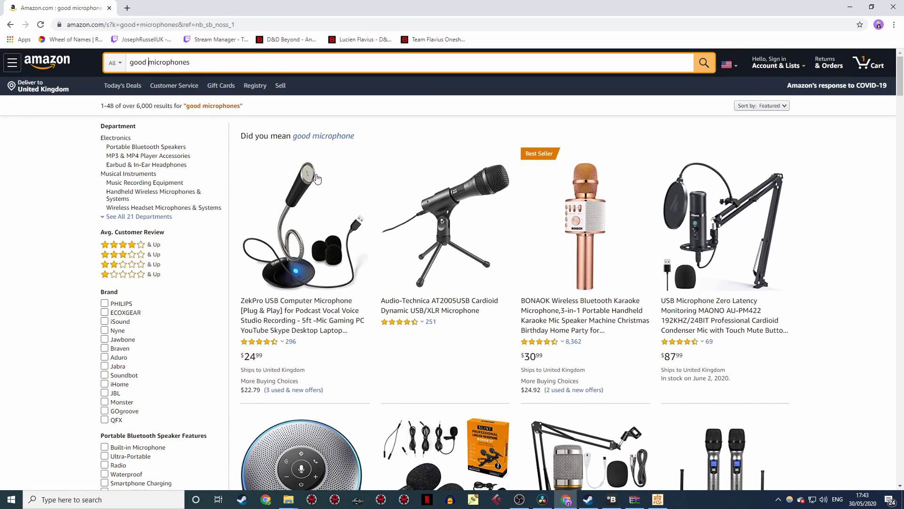
type("cheap")
key("Return")
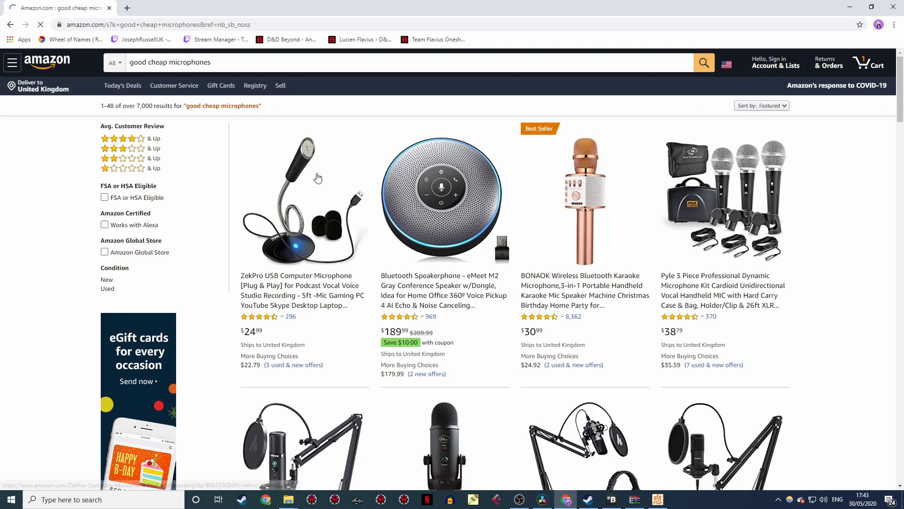
scroll(659, 235, "down", 10)
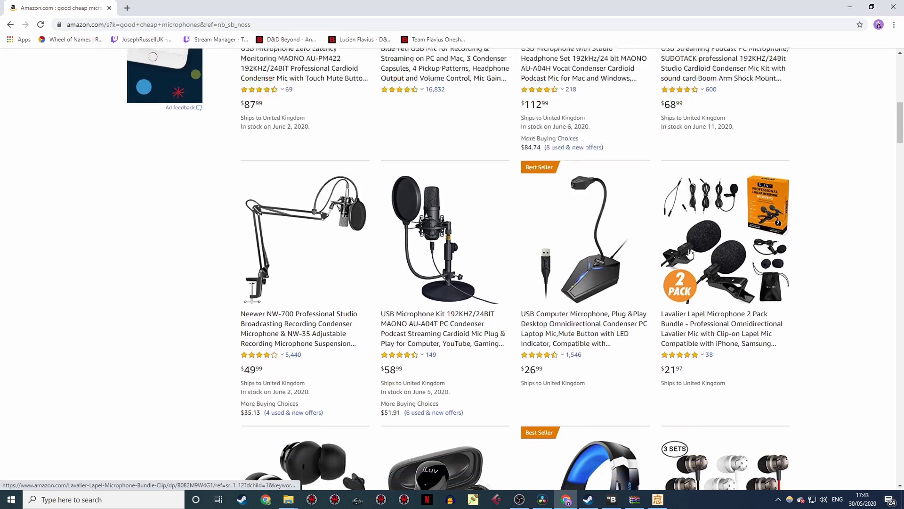